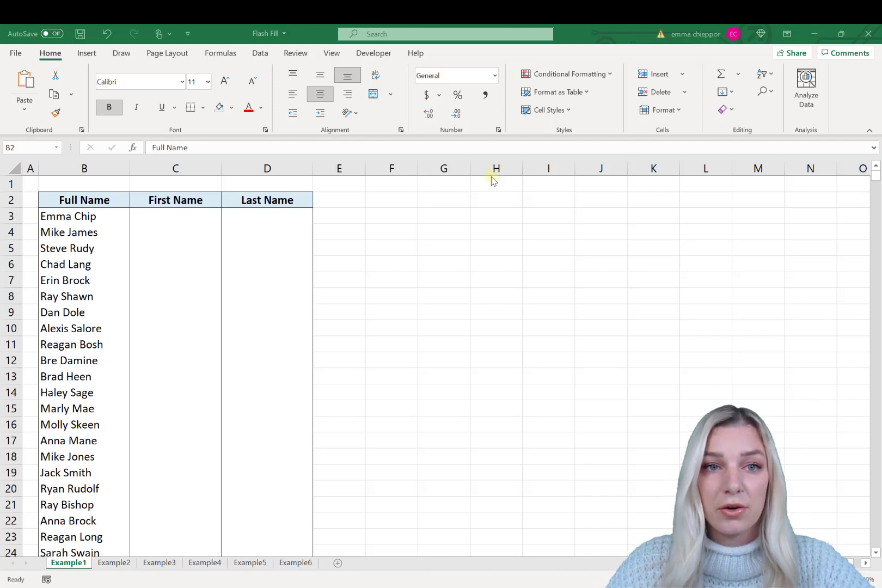
Switch the ribbon to the Data tab while the Example1 full-name list is showing.
left_click(260, 53)
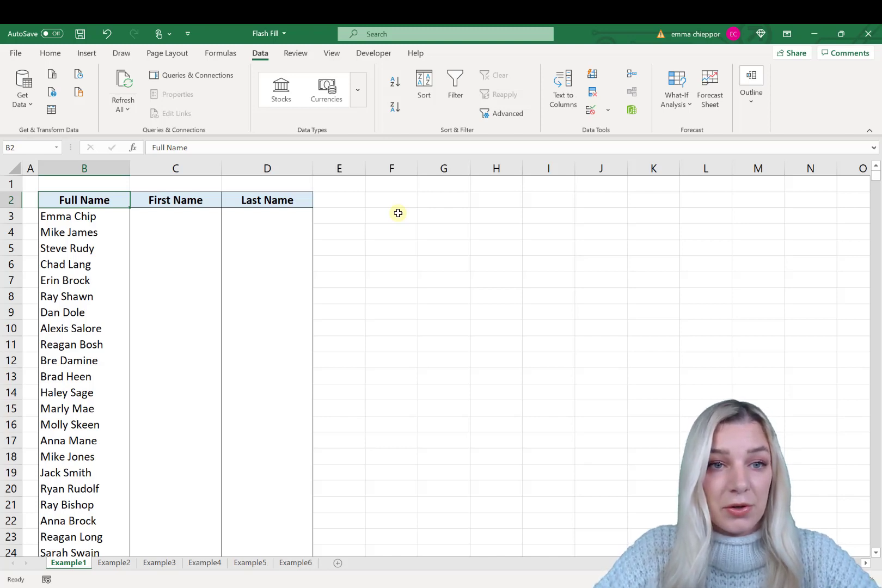
Enter the first person's first name in C3 and Flash Fill the First Name column with Ctrl+E.
left_click(196, 215)
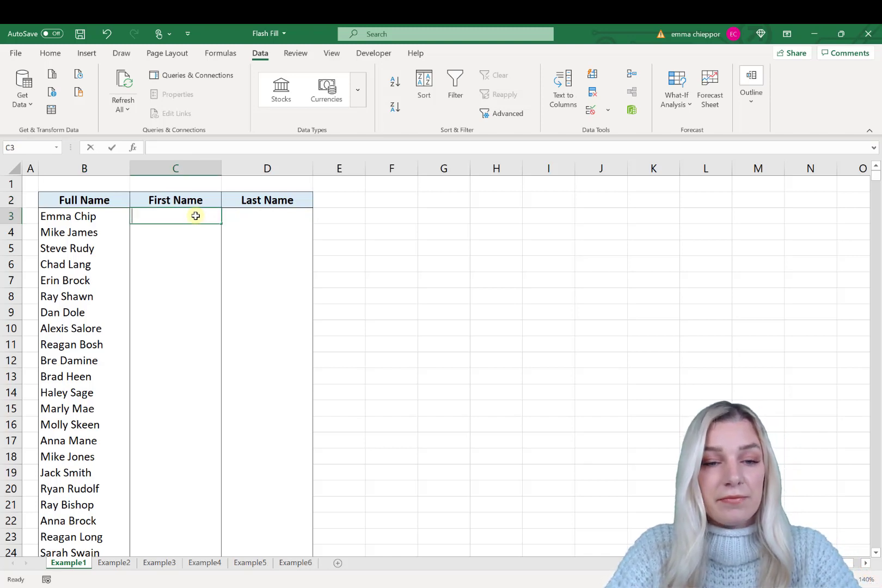
type("Emma")
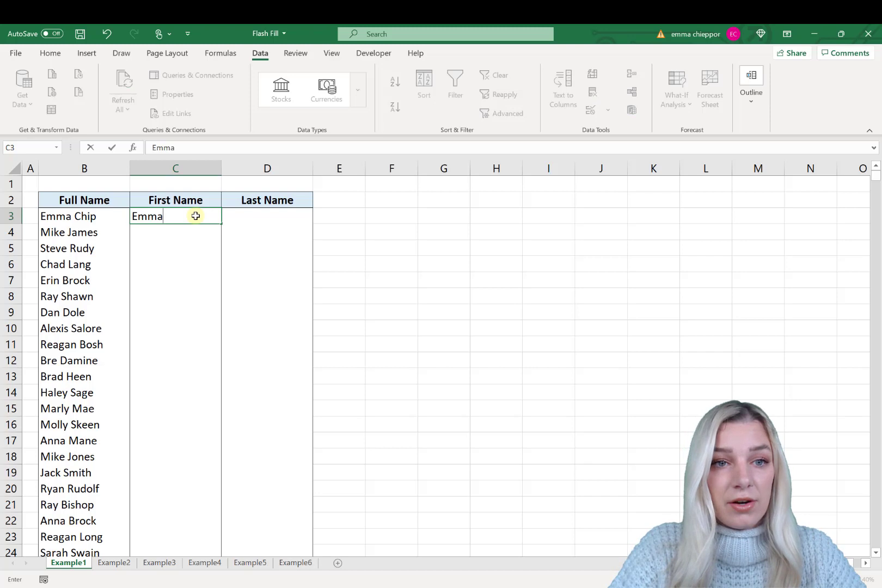
key("Return")
key("ctrl+e")
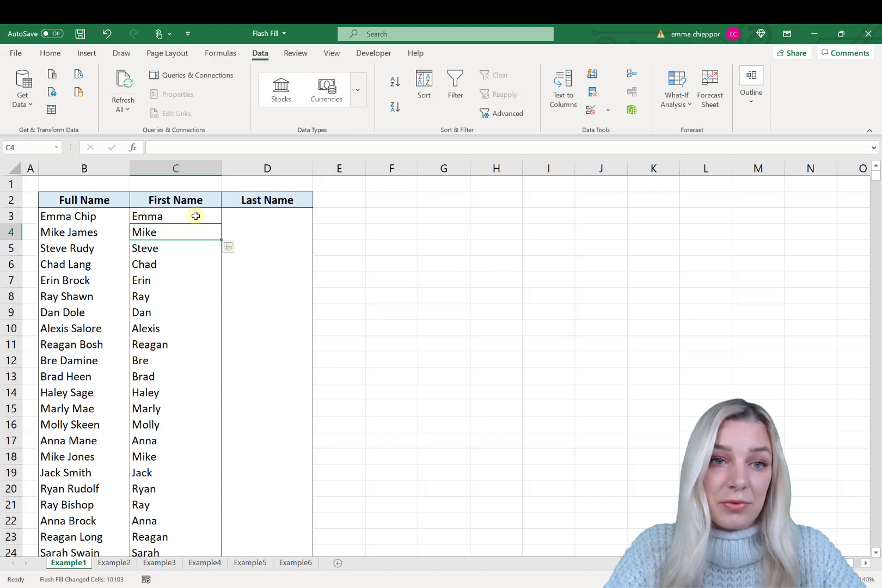
key("Right")
key("Up")
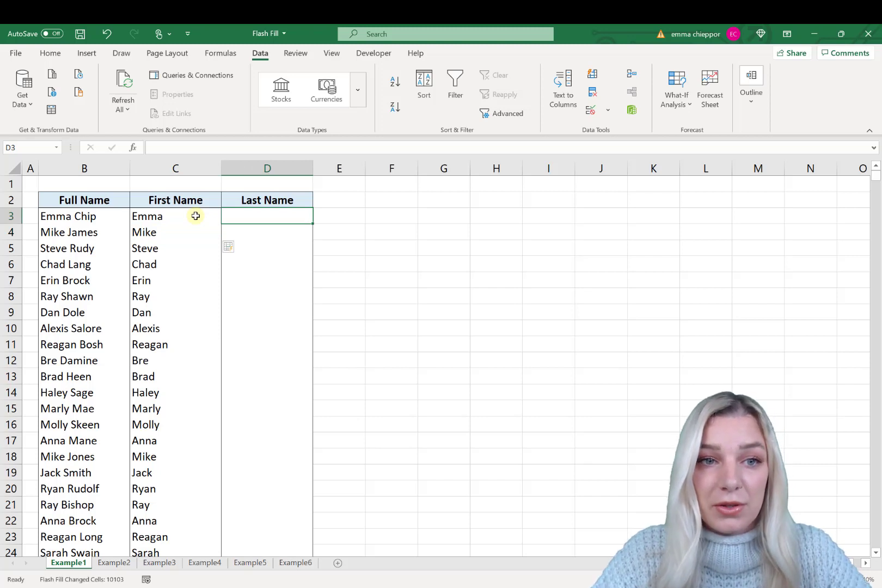
Enter the first surname in D3, Flash Fill the Last Name column, then go to Example2.
type("Chip")
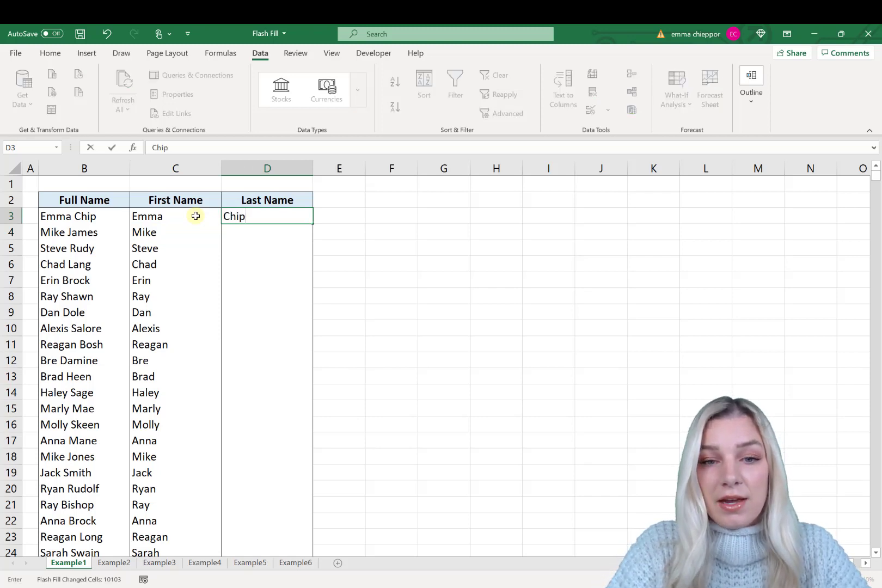
key("Return")
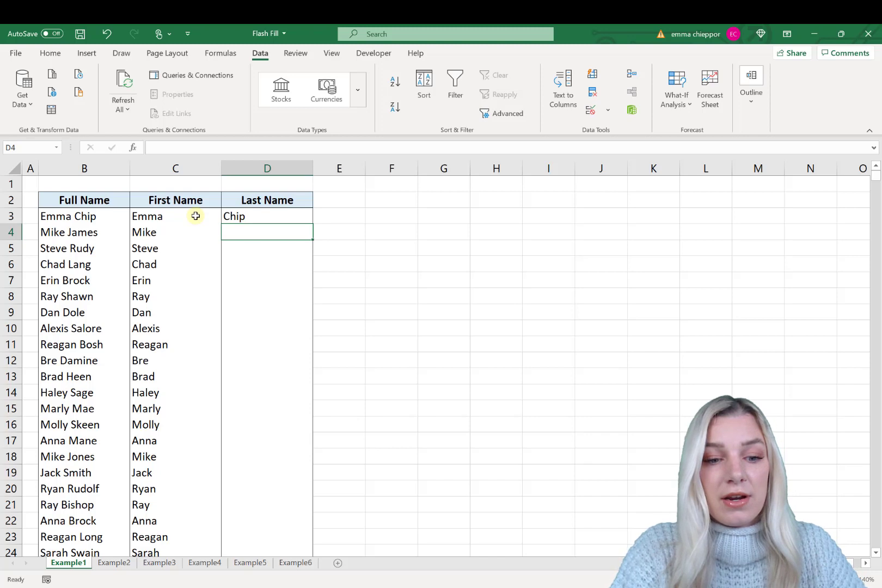
key("ctrl+e")
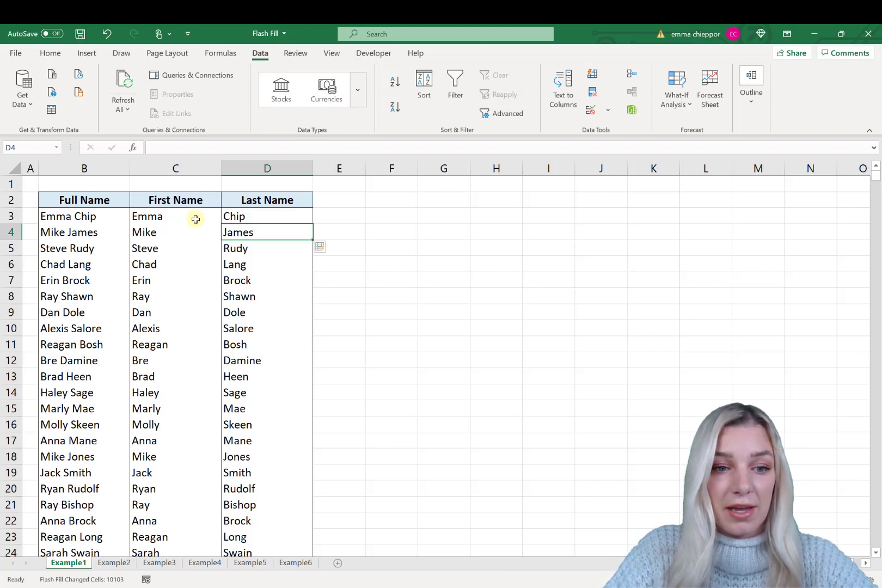
left_click(114, 564)
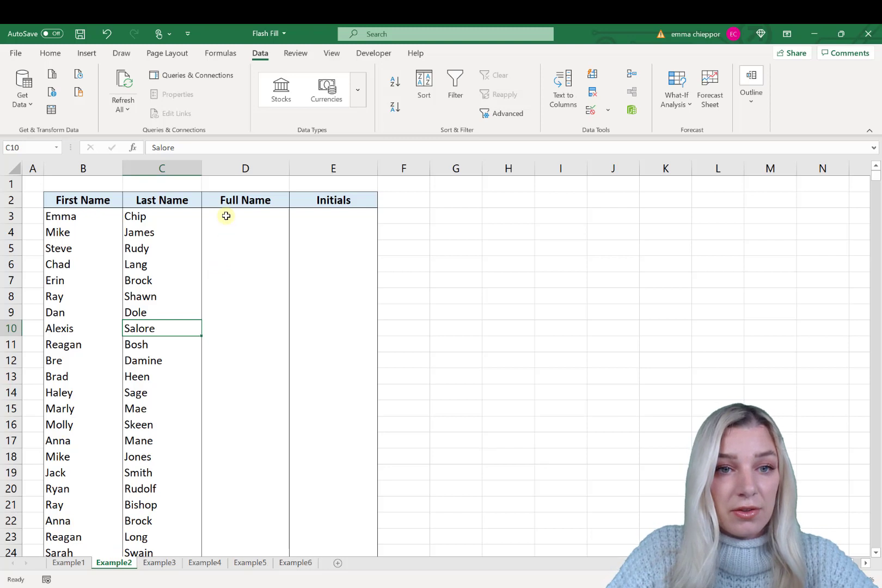
Enter the first combined first-and-last name in D3 and Flash Fill the Full Name column.
left_click(226, 216)
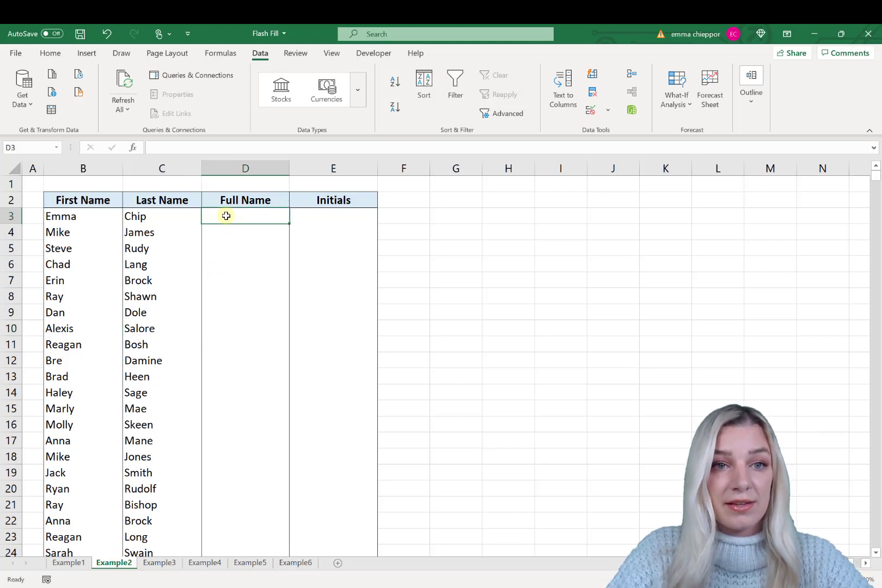
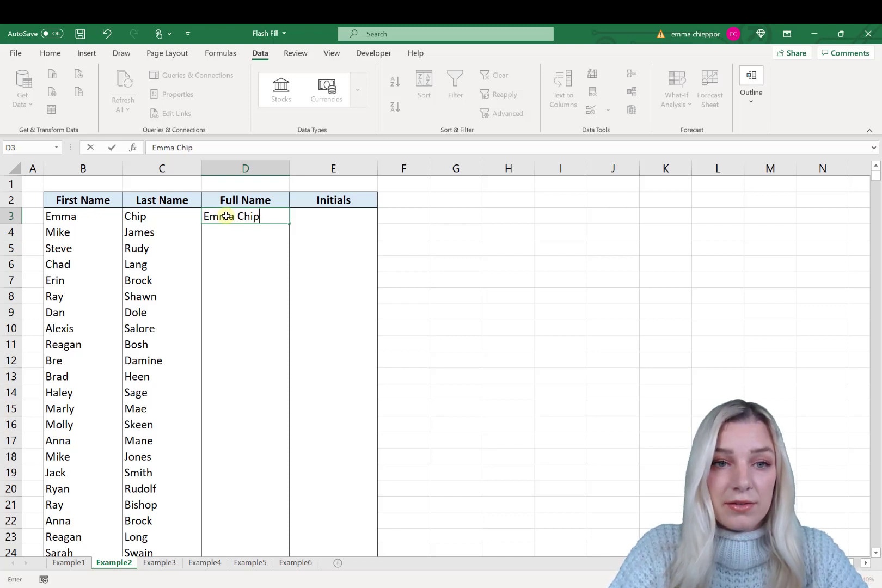
key("Return")
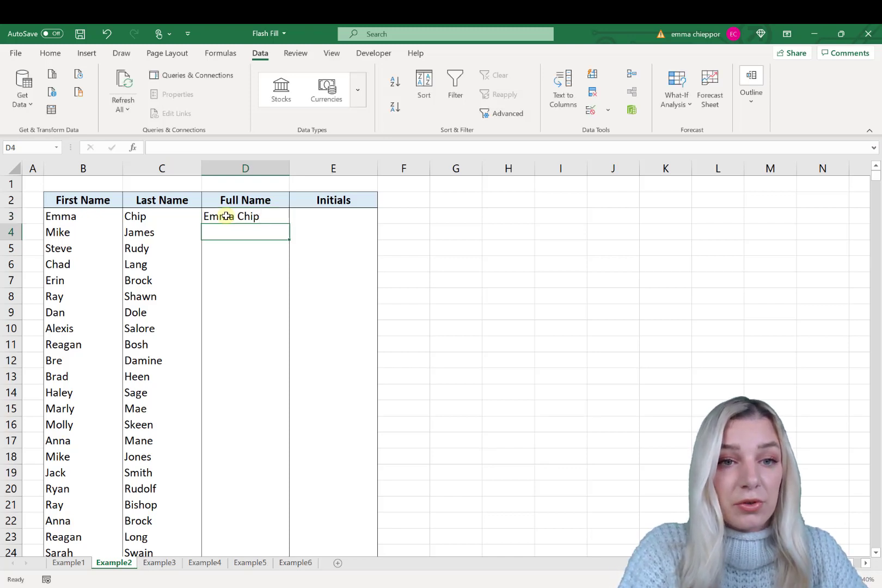
key("ctrl+e")
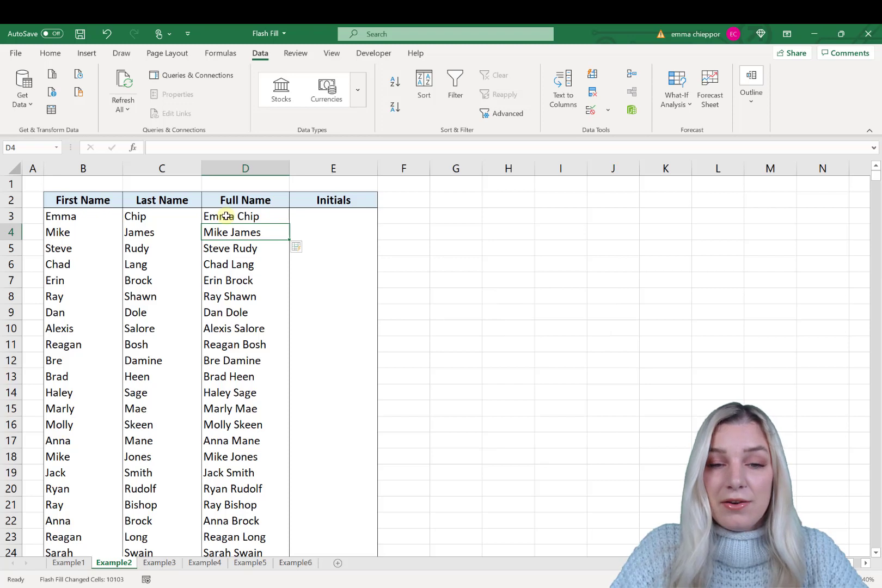
key("Right")
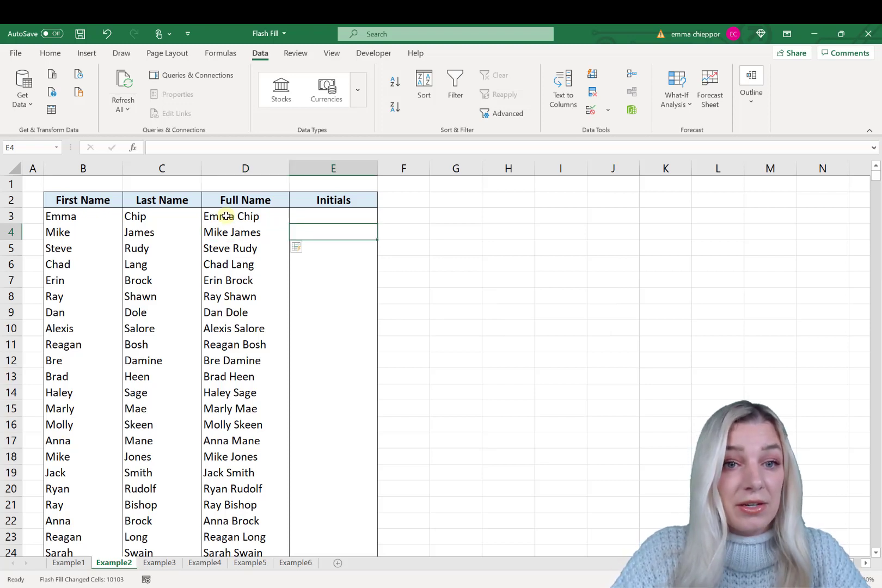
key("Up")
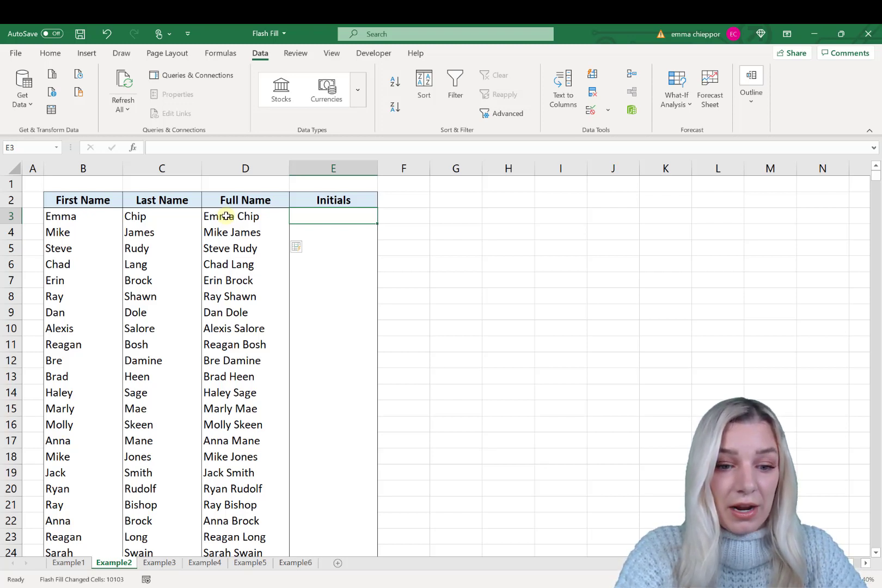
Enter example initials in E3, Flash Fill the Initials column, then go to Example3.
type("EC")
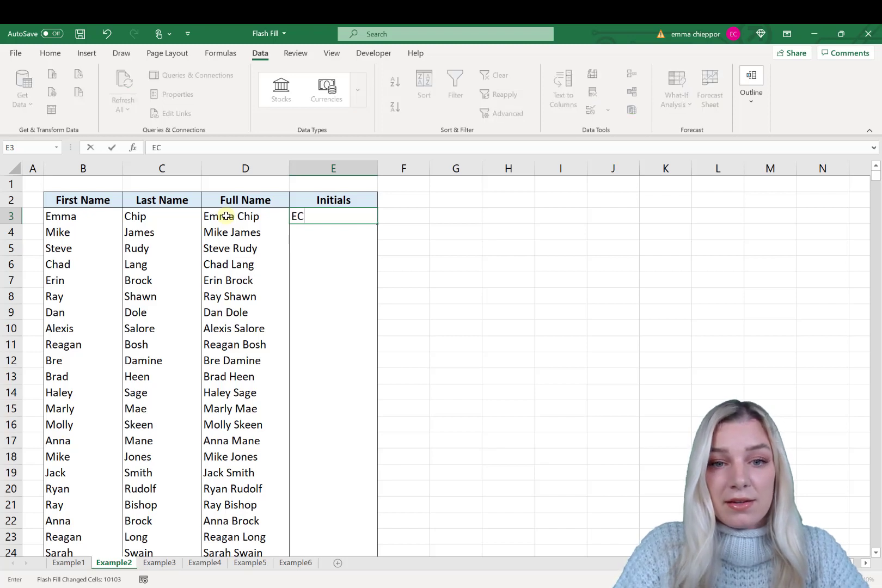
key("Return")
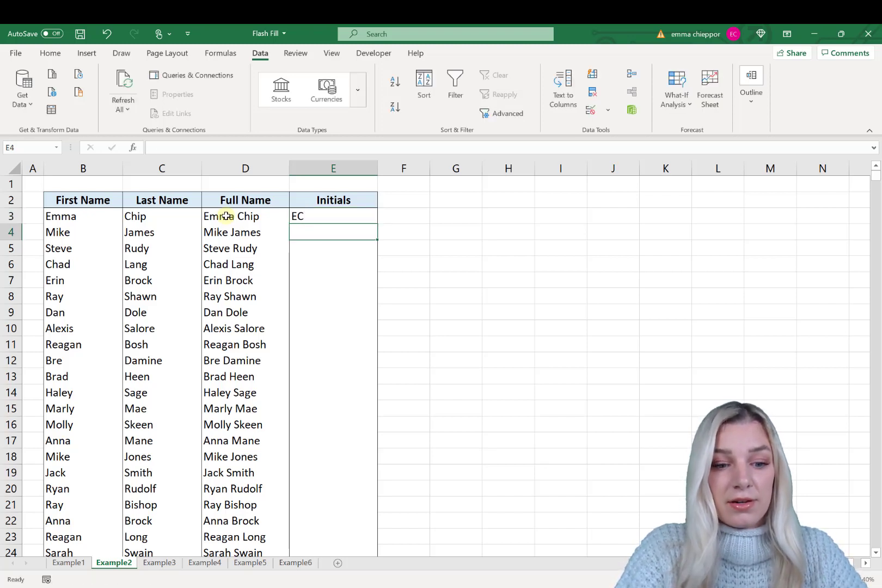
key("ctrl+e")
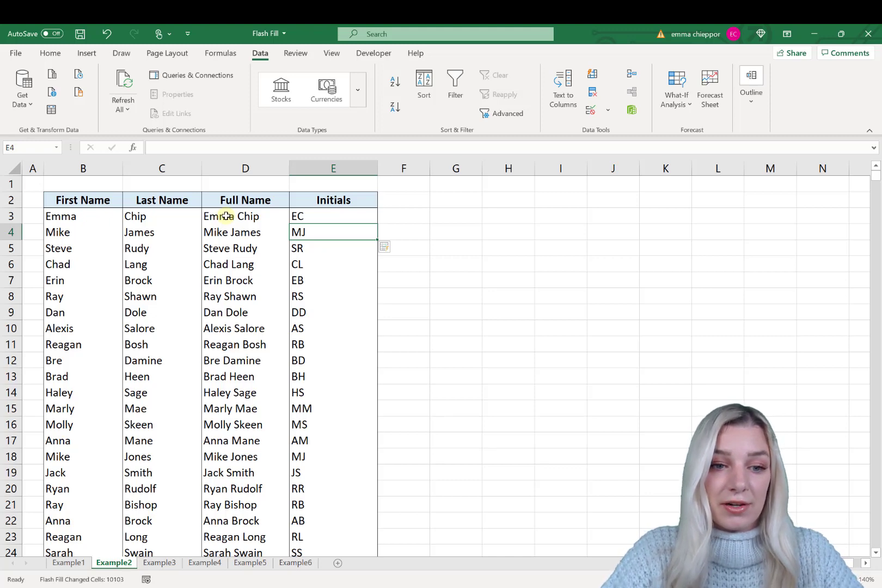
left_click(158, 563)
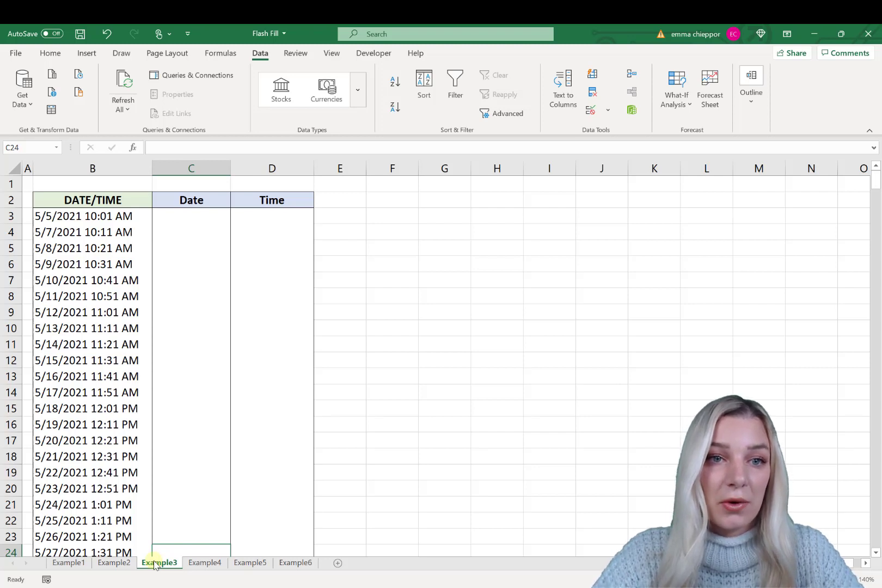
Enter 5/5/2021 in C3 and Flash Fill the Date column with each entry's date.
left_click(166, 216)
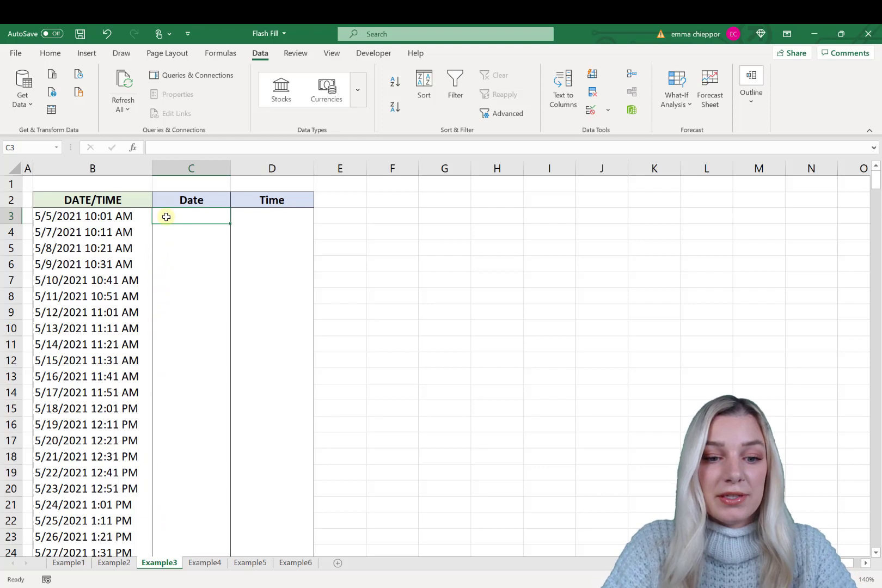
type("5/5")
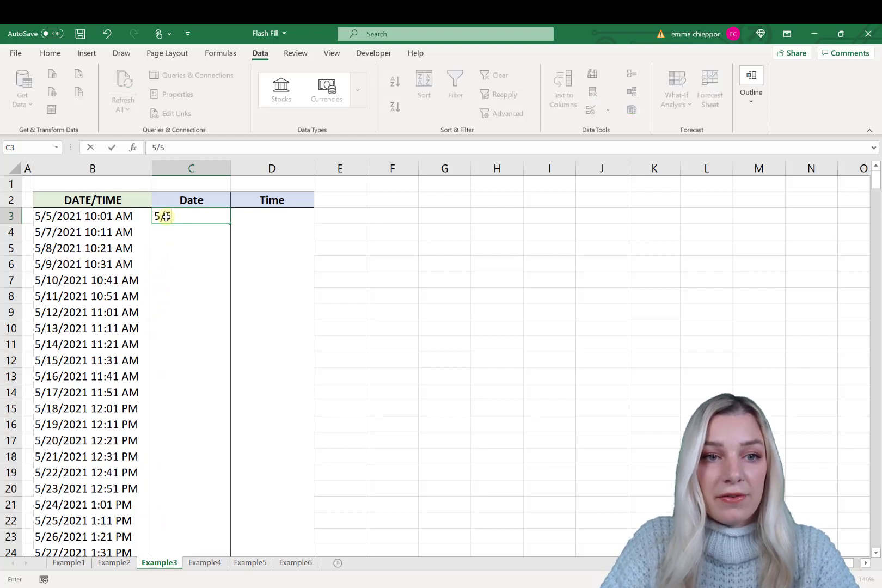
type("/2021")
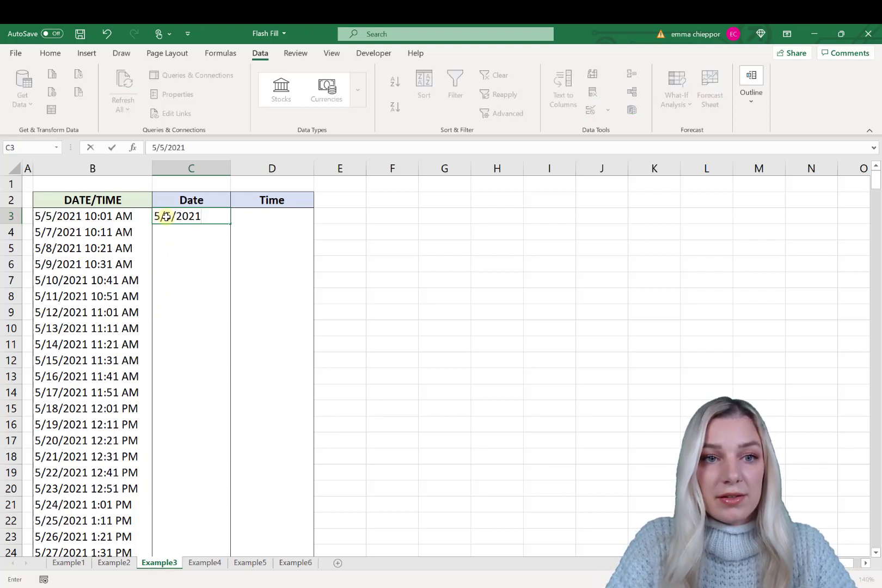
key("Return")
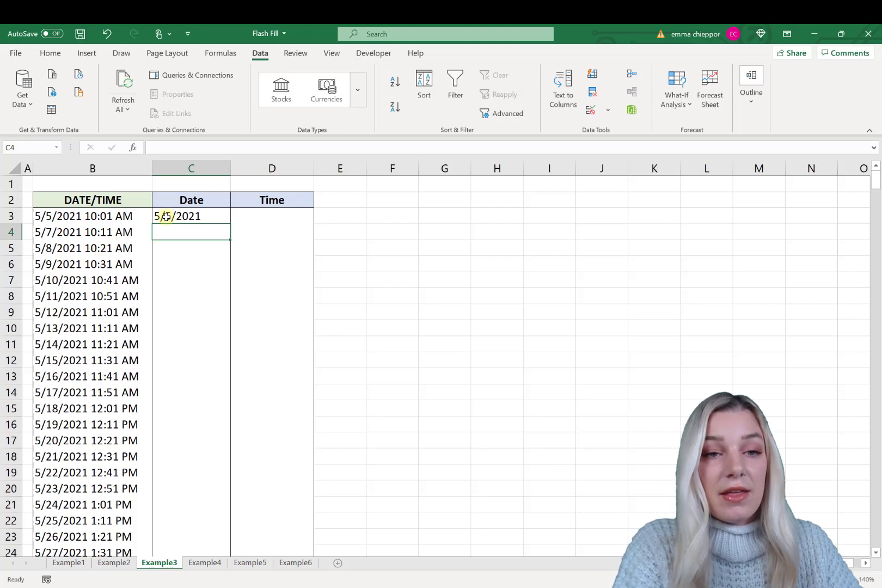
key("ctrl+e")
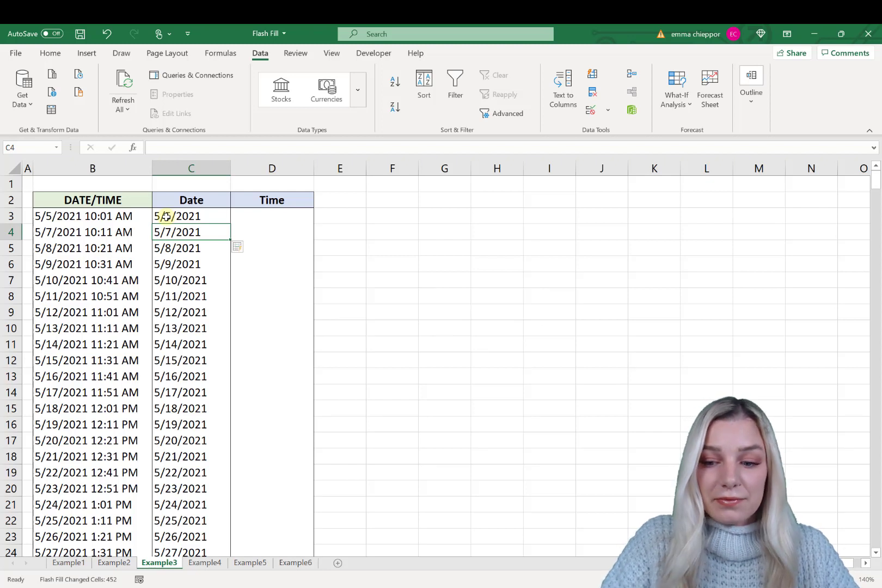
key("Right")
key("Up")
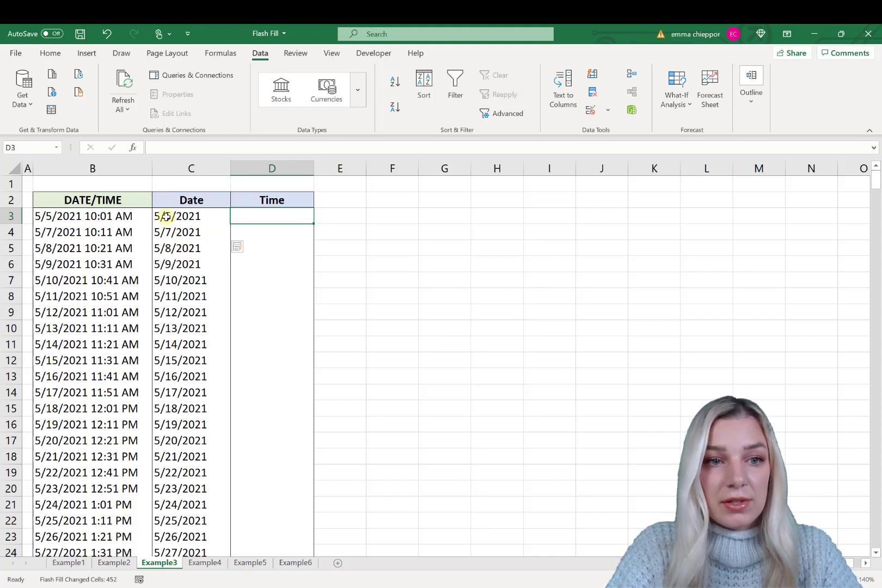
Enter 10:01 AM in D3, Flash Fill the Time column, then go to Example4.
type("10:01 AM")
key("ctrl+Return")
key("Down")
key("ctrl+e")
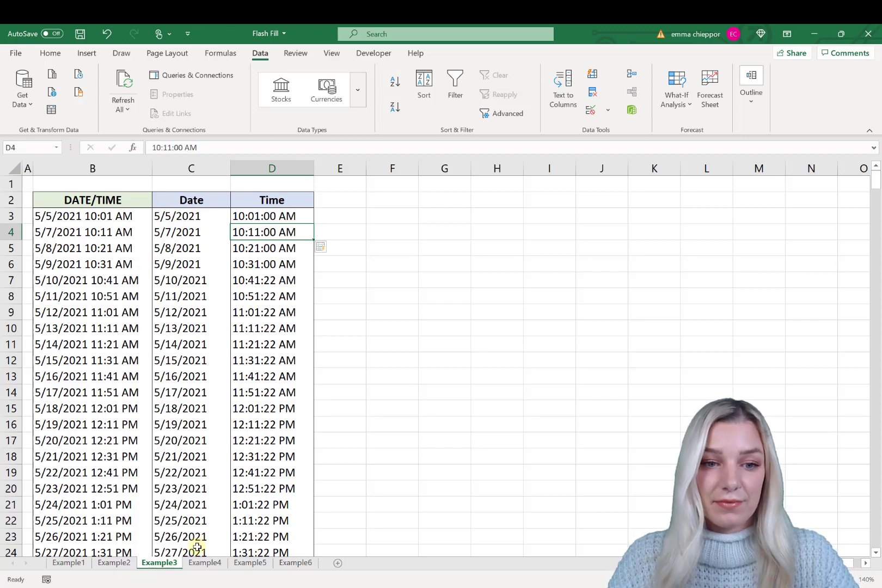
left_click(203, 563)
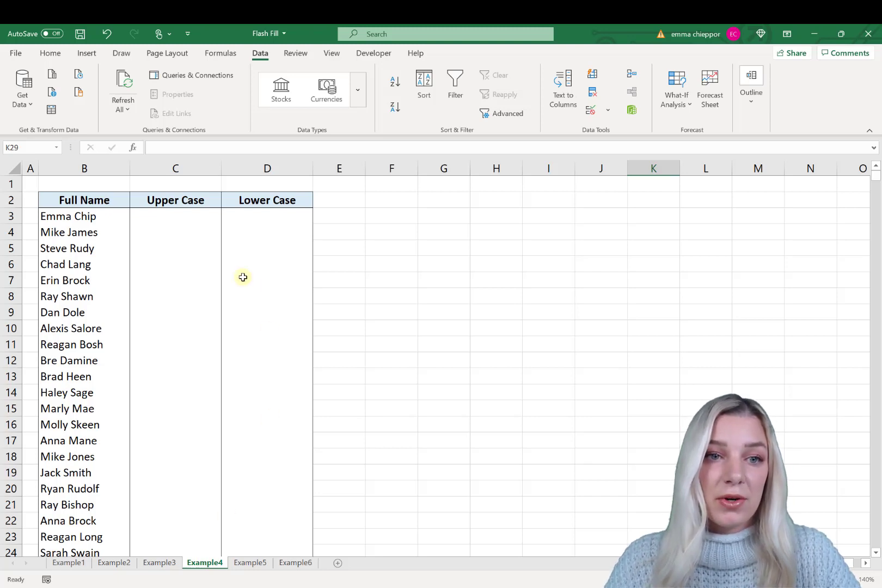
Enter the first full name in capitals in C3 and Flash Fill the Upper Case column.
left_click(164, 217)
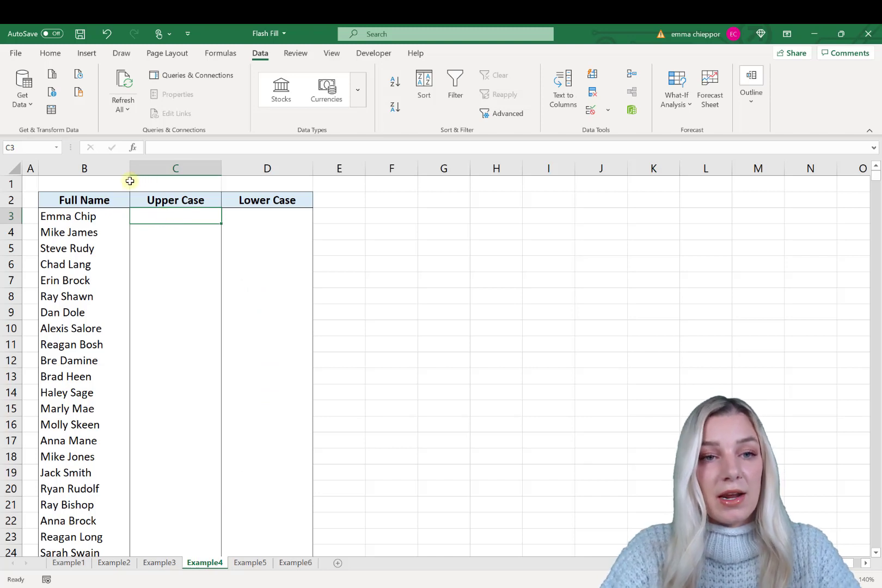
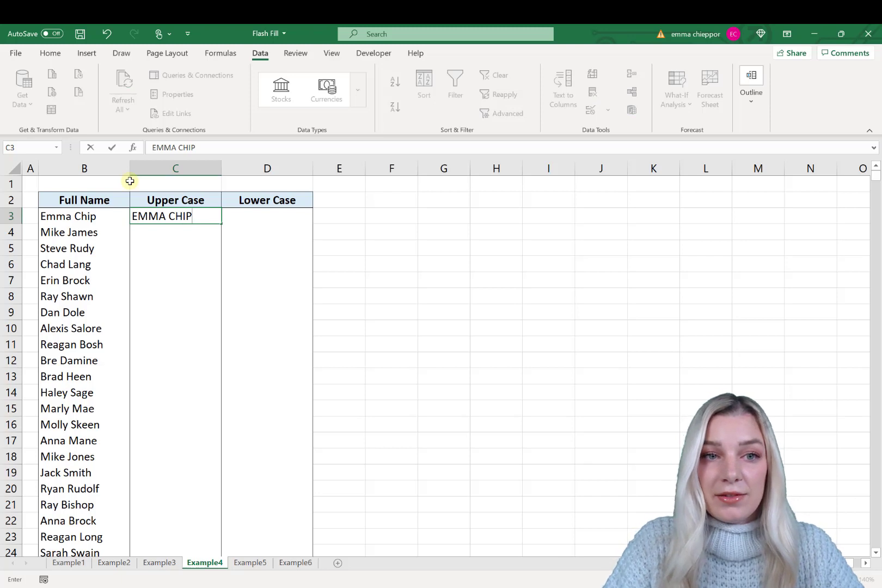
key("Return")
key("ctrl+e")
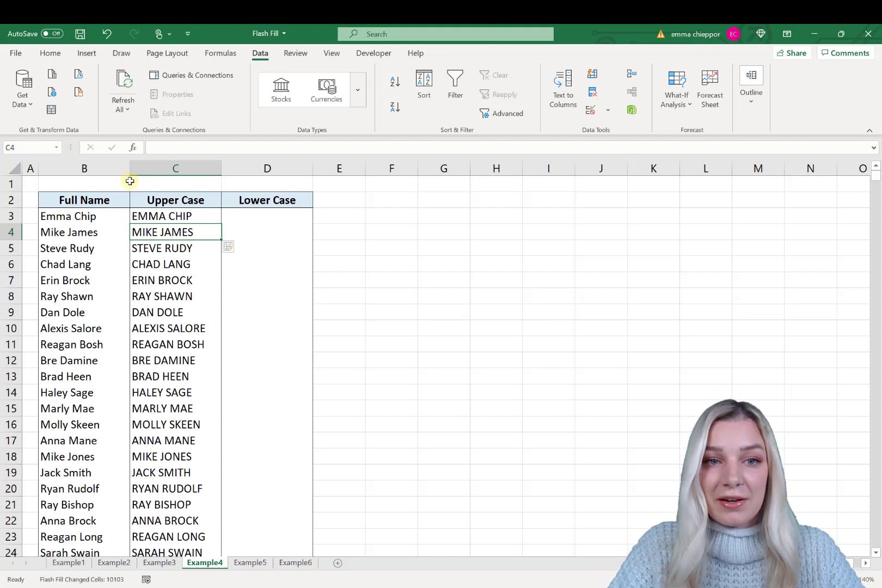
key("Right")
key("Up")
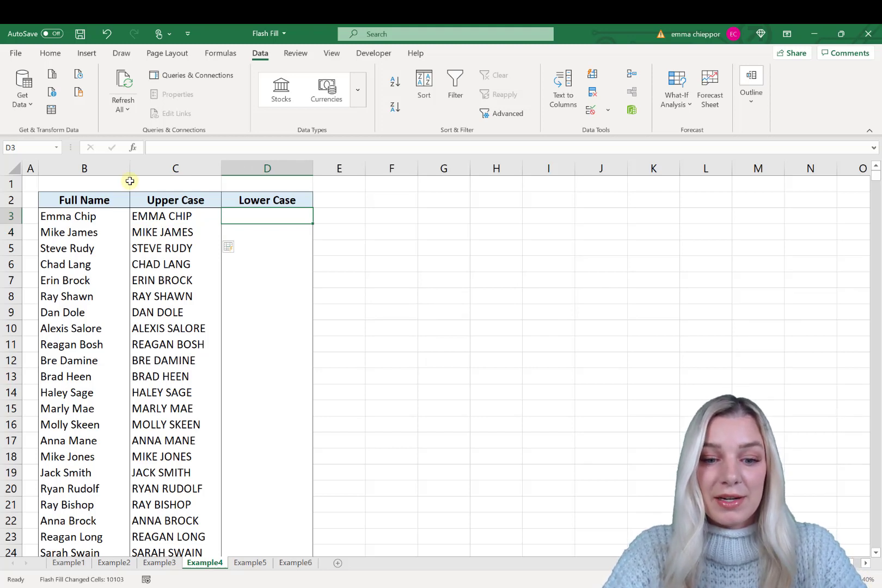
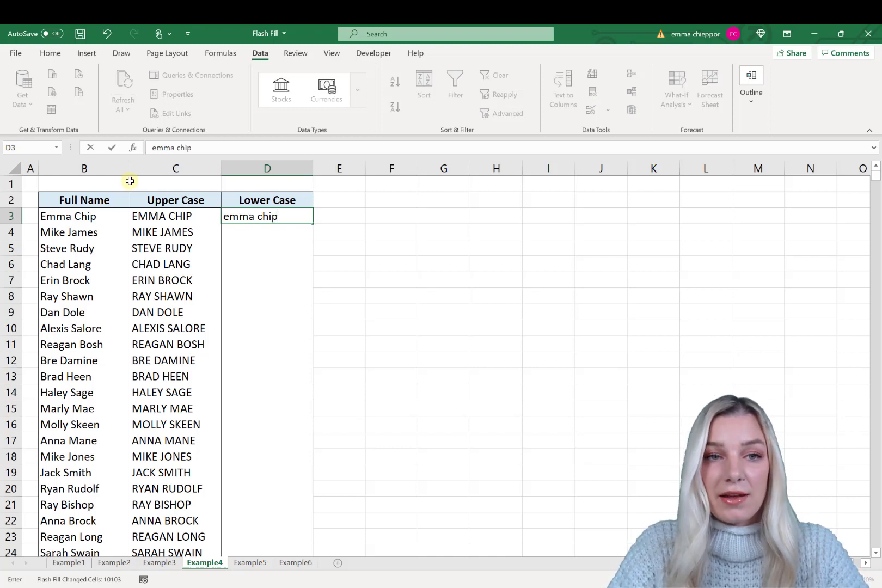
Enter the first full name in lowercase in D3 and Flash Fill the Lower Case column.
key("Return")
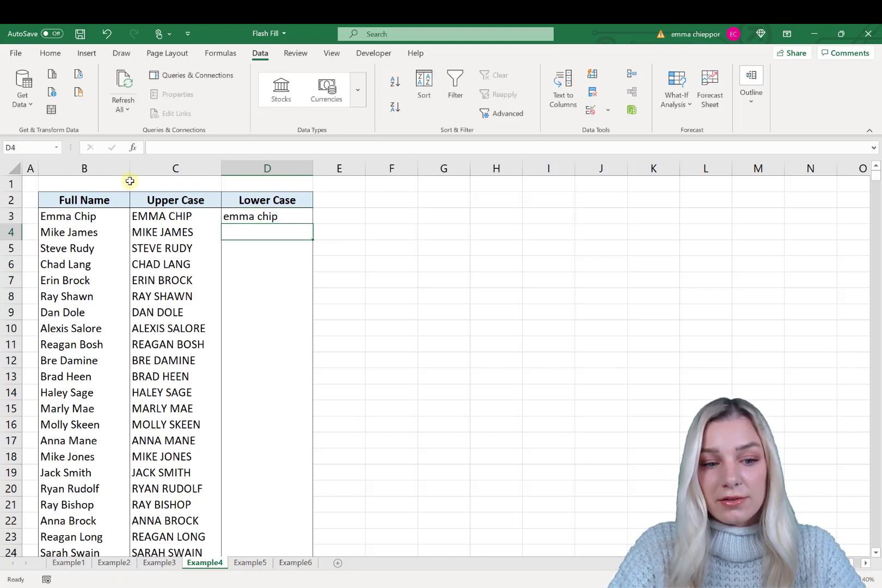
key("ctrl+e")
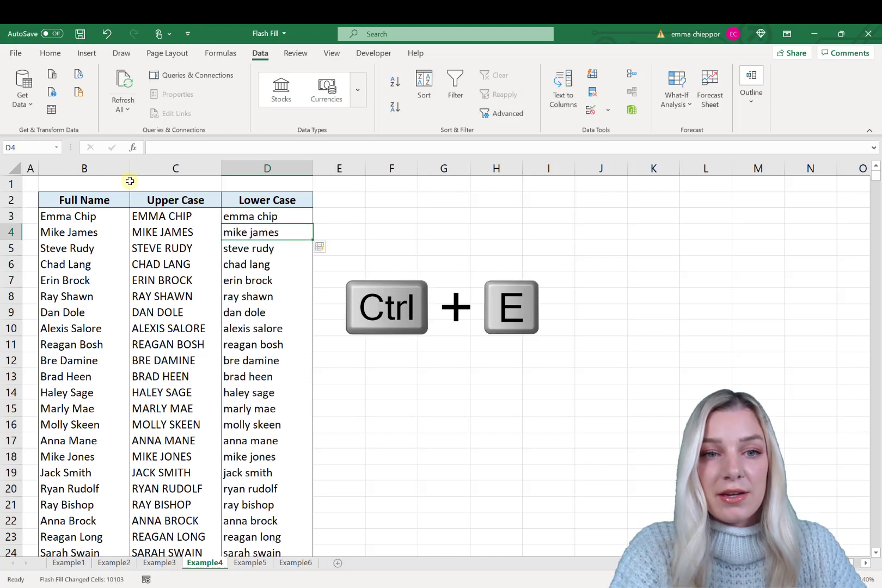
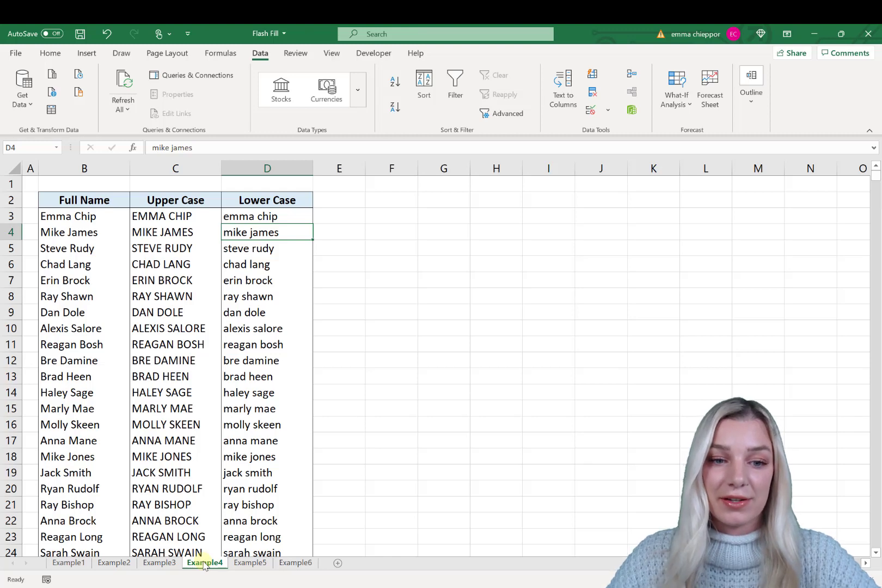
Go to the Example5 sheet with the Employee List and its empty Email column.
left_click(248, 563)
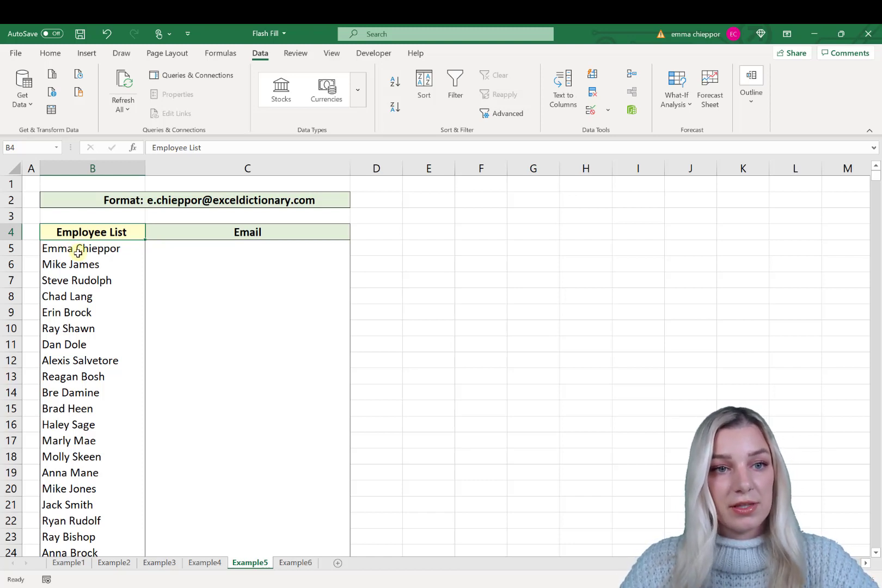
left_click(186, 201)
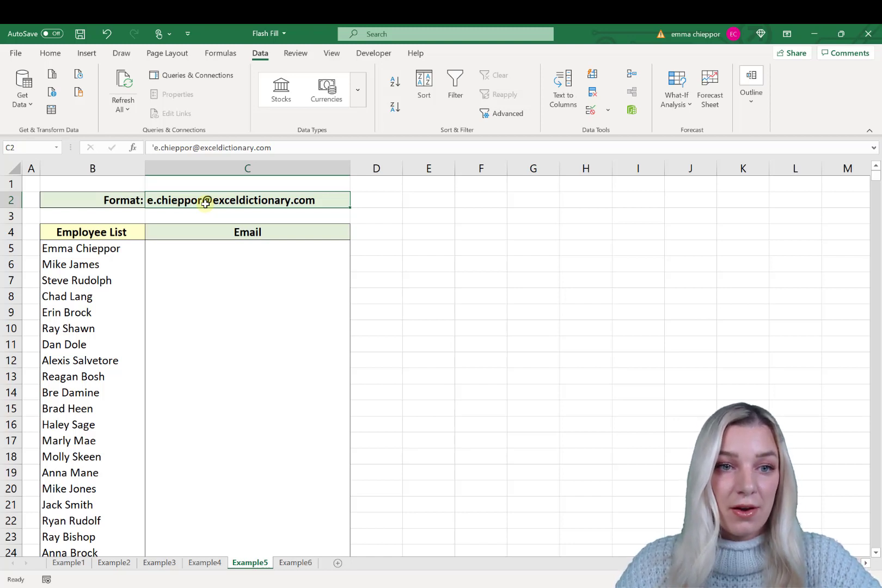
left_click(169, 248)
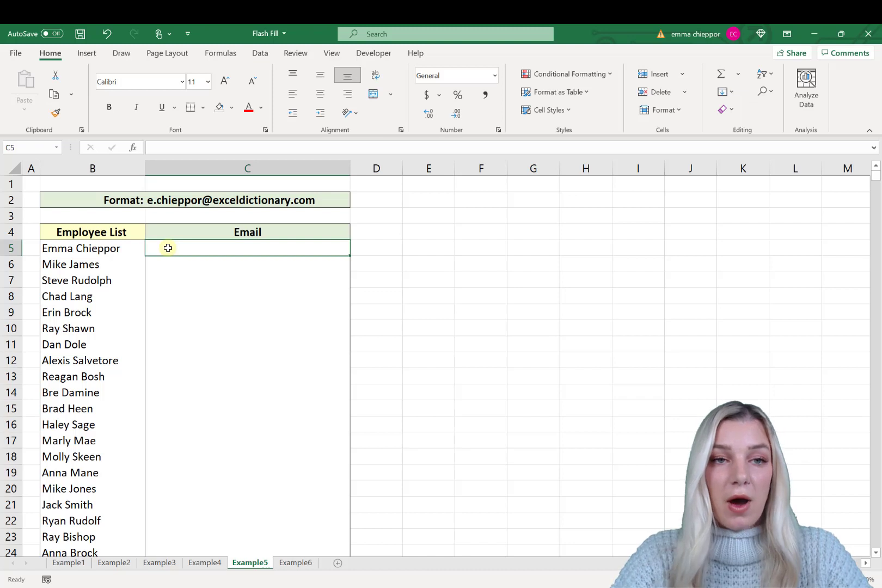
type("'")
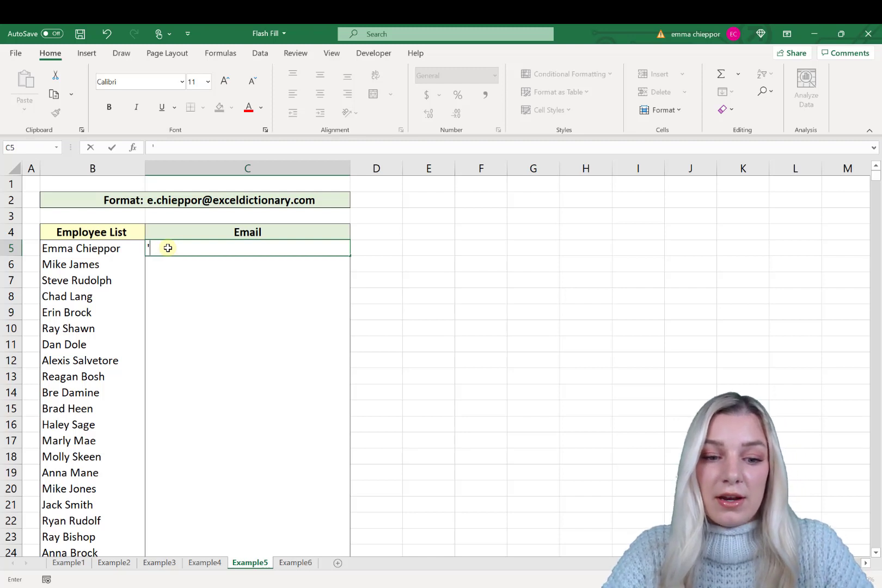
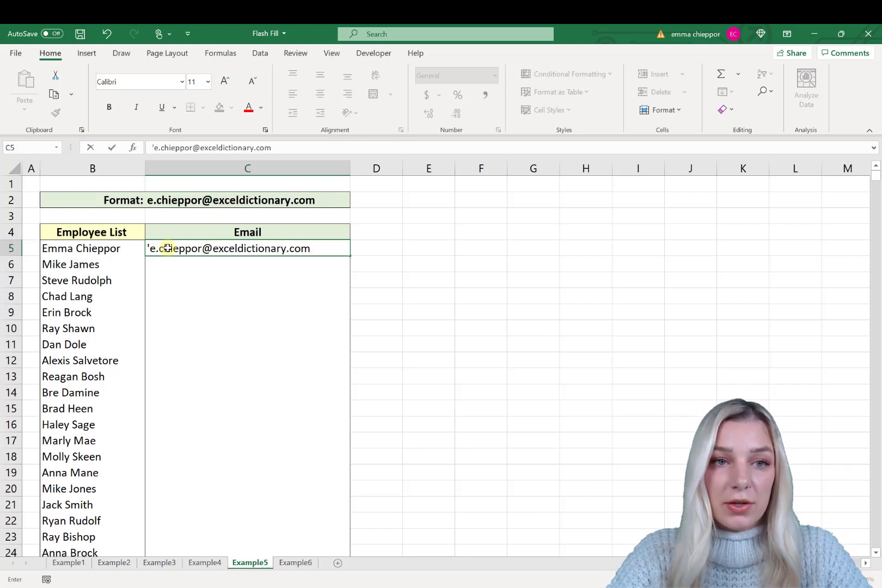
key("Return")
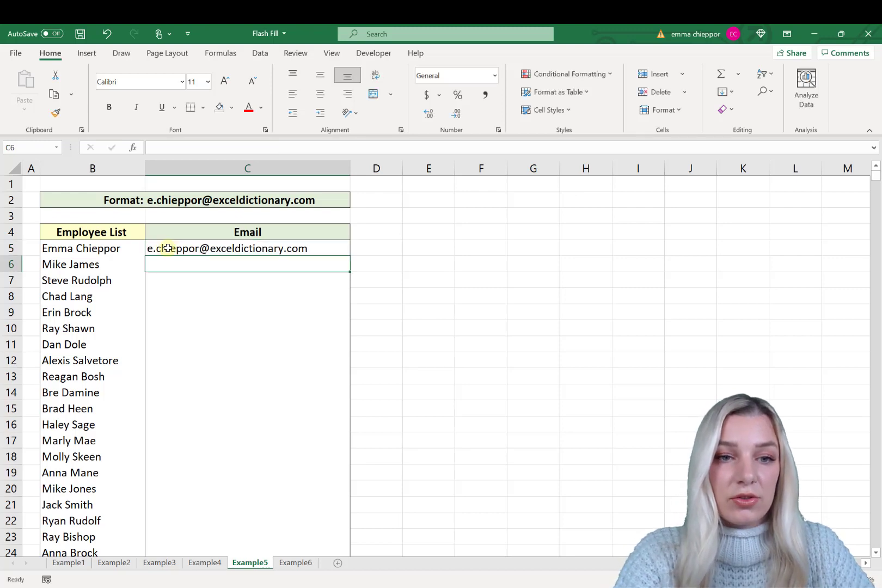
key("ctrl+e")
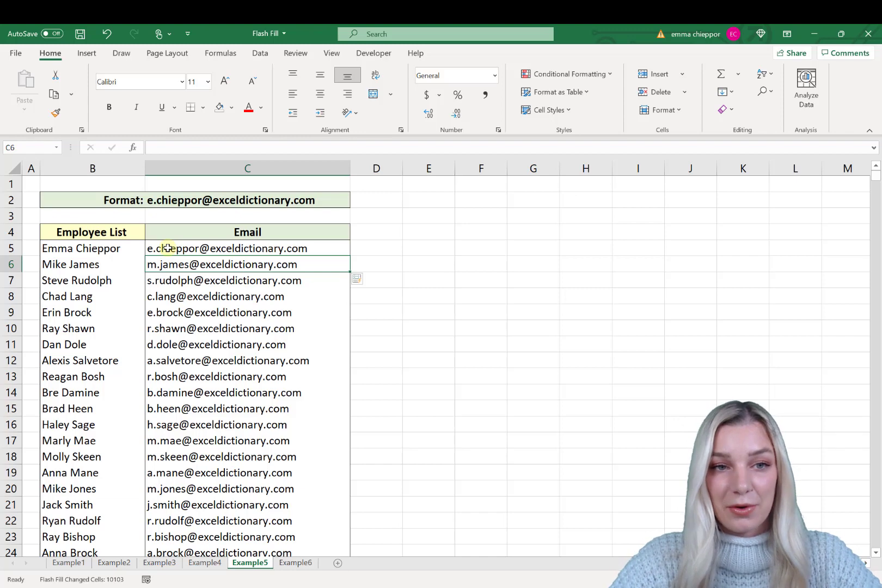
left_click(292, 564)
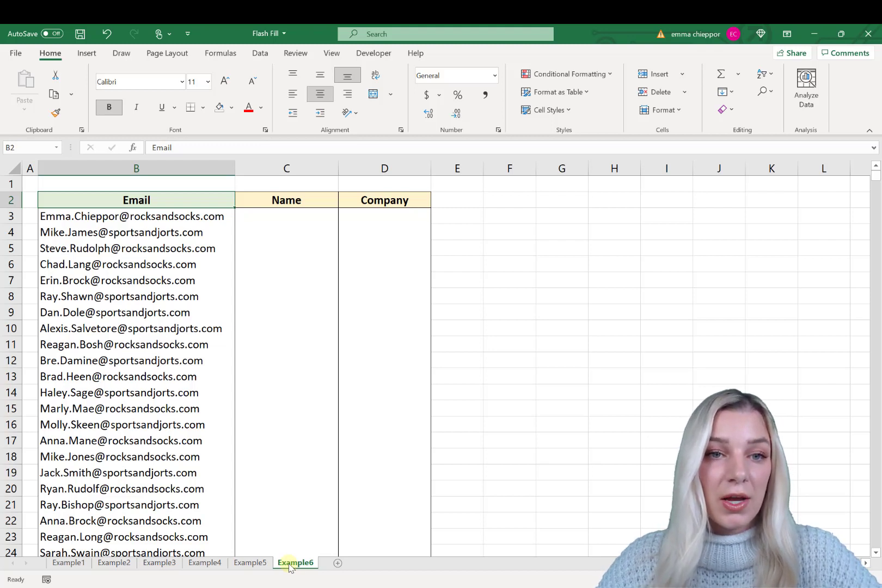
left_click(264, 218)
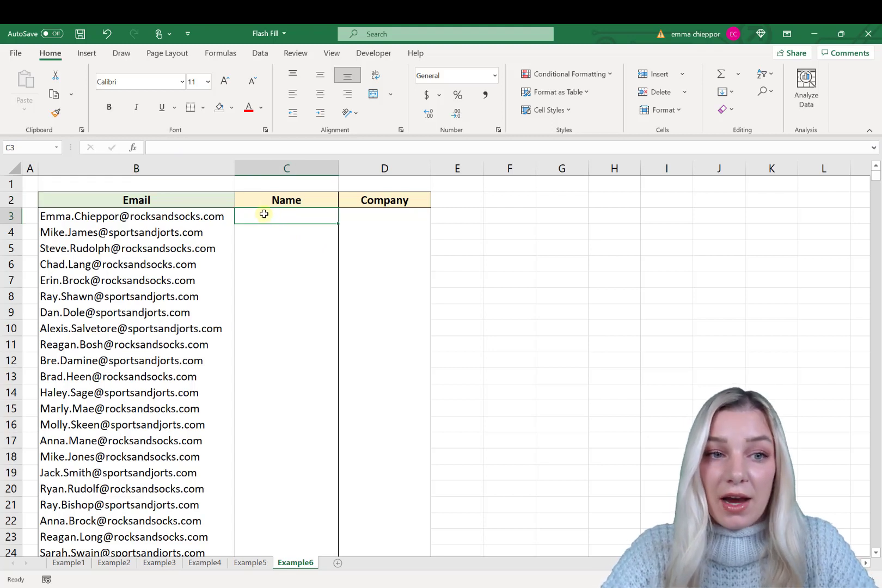
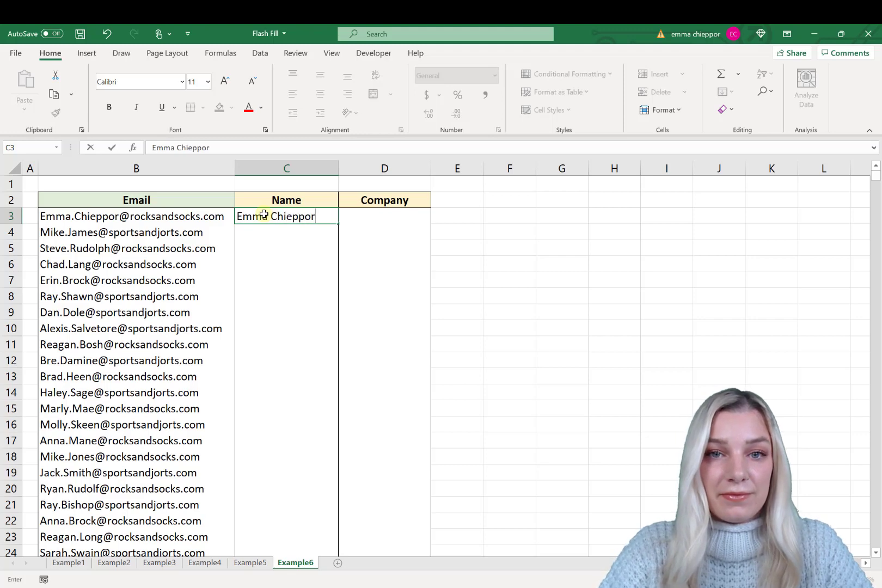
key("Return")
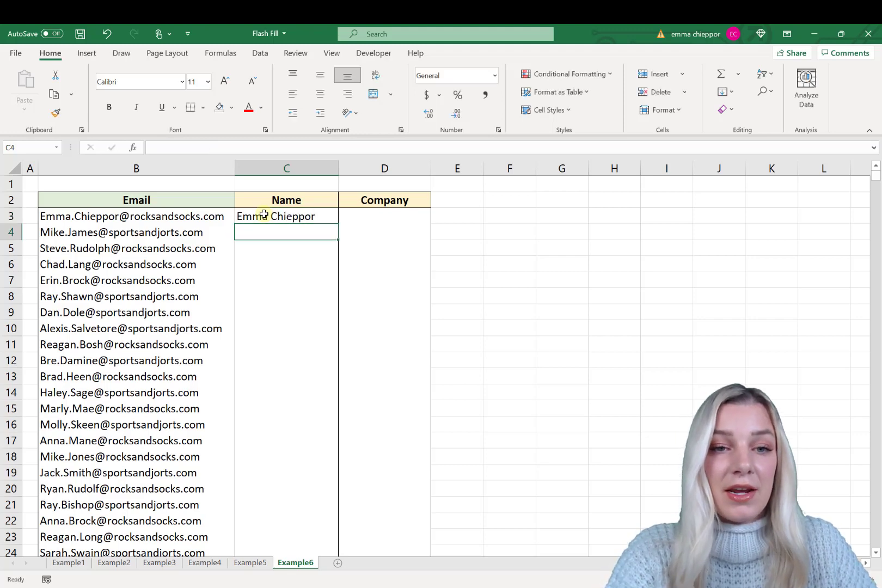
key("ctrl+e")
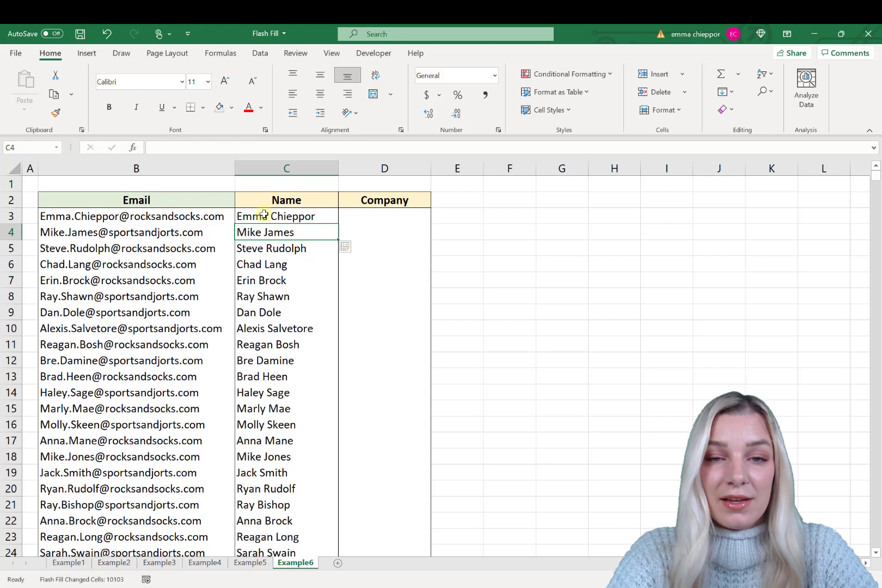
key("Right")
key("Up")
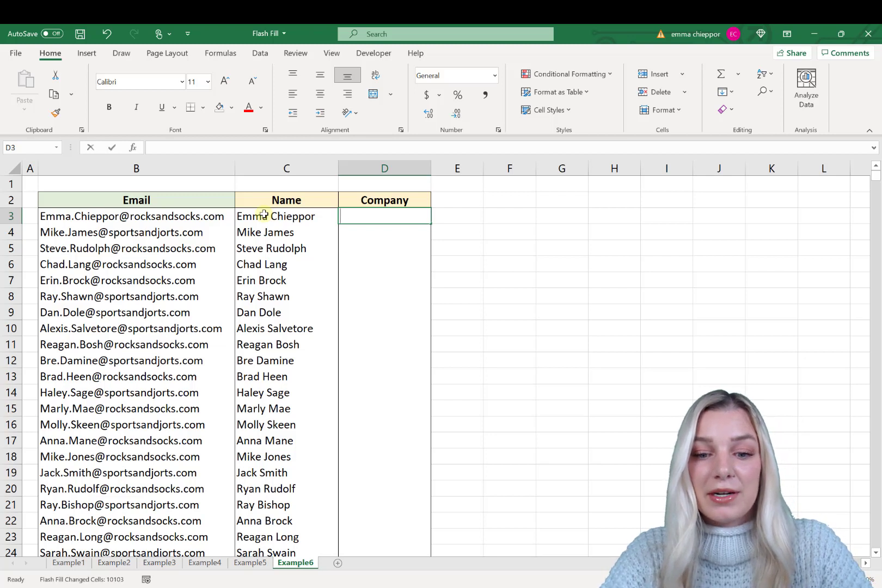
Enter 'Rocksandsocks' in D3 and Flash Fill each person's company from their email domain.
type("Rocks")
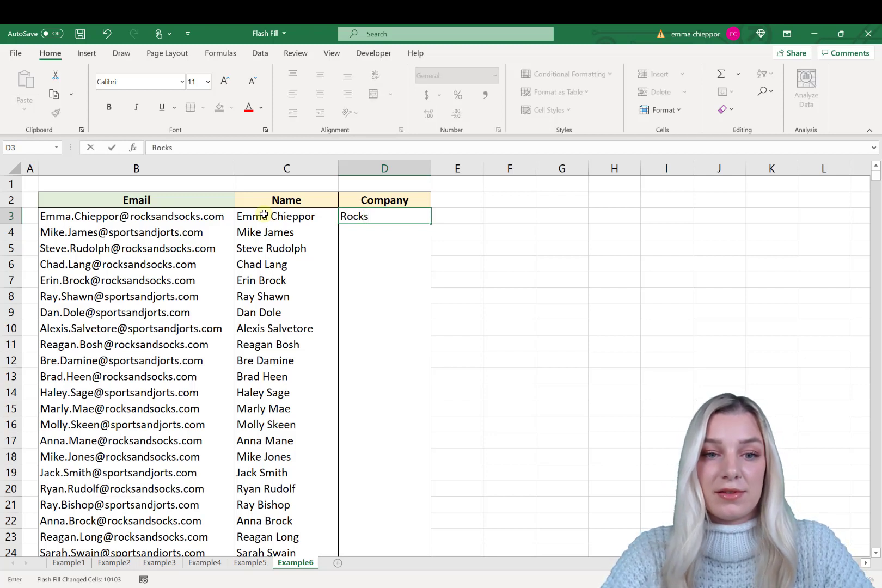
type("andsocks")
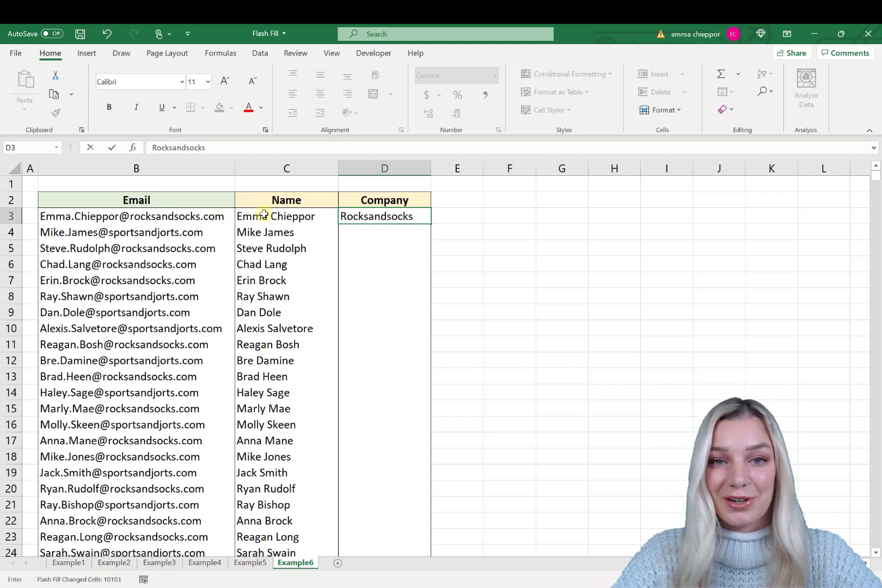
key("Return")
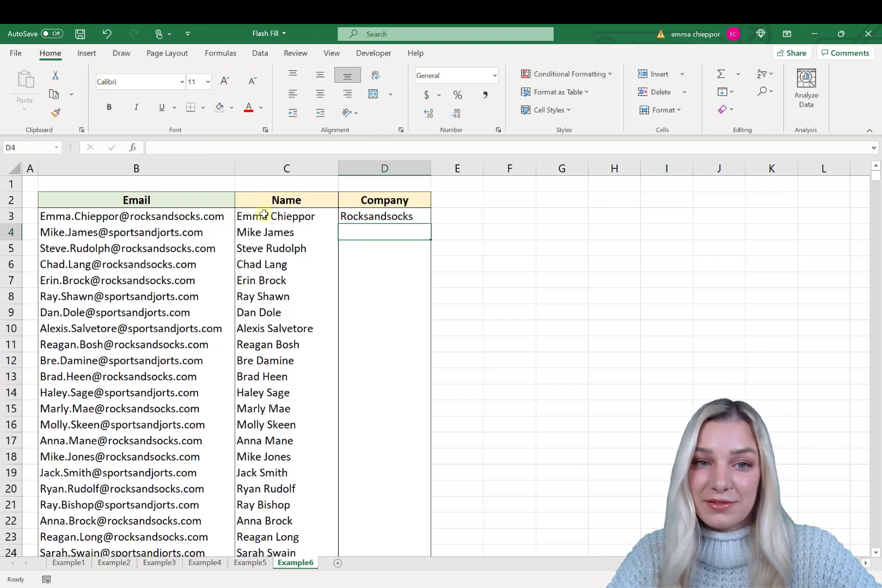
key("ctrl+e")
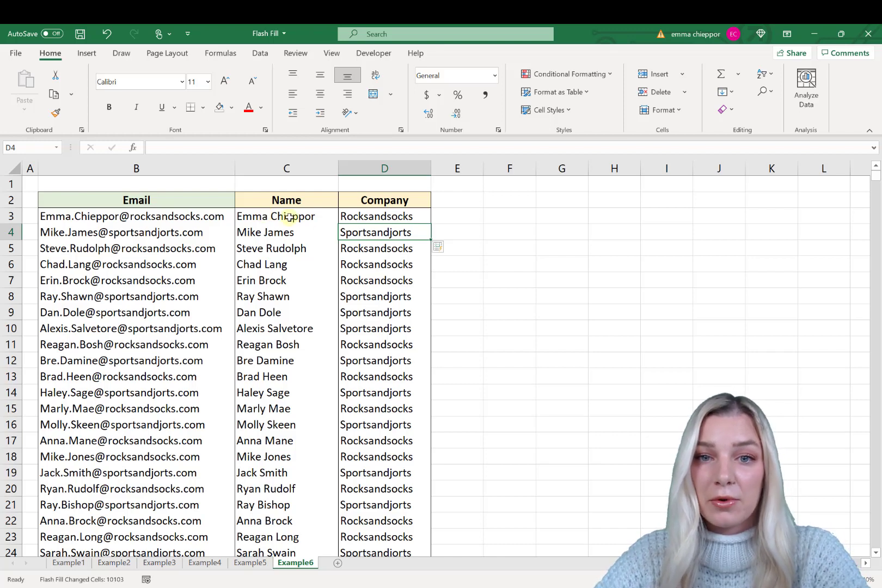
left_click(502, 213)
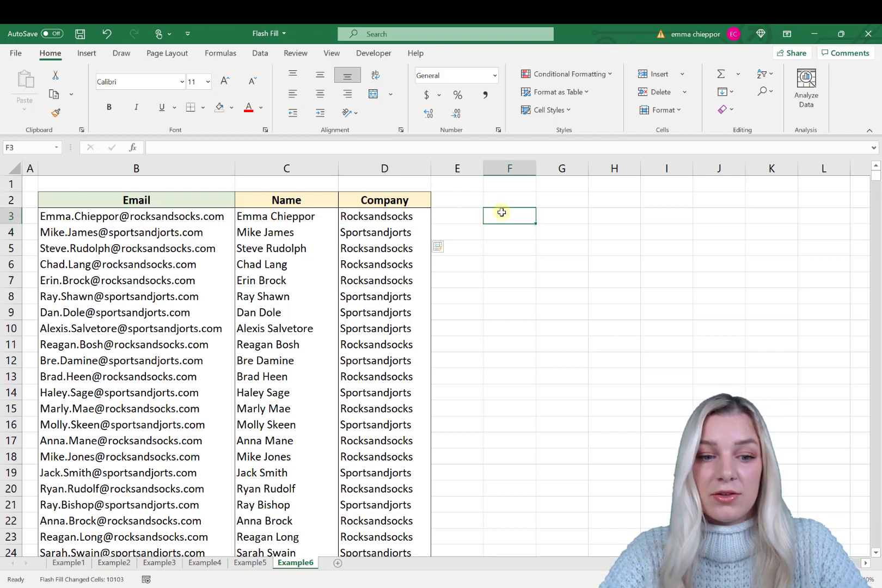
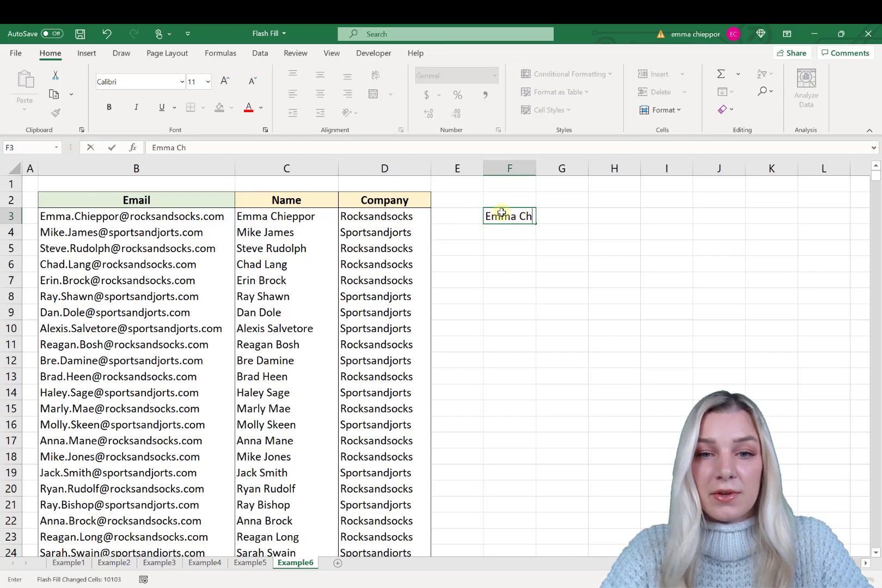
key("Return")
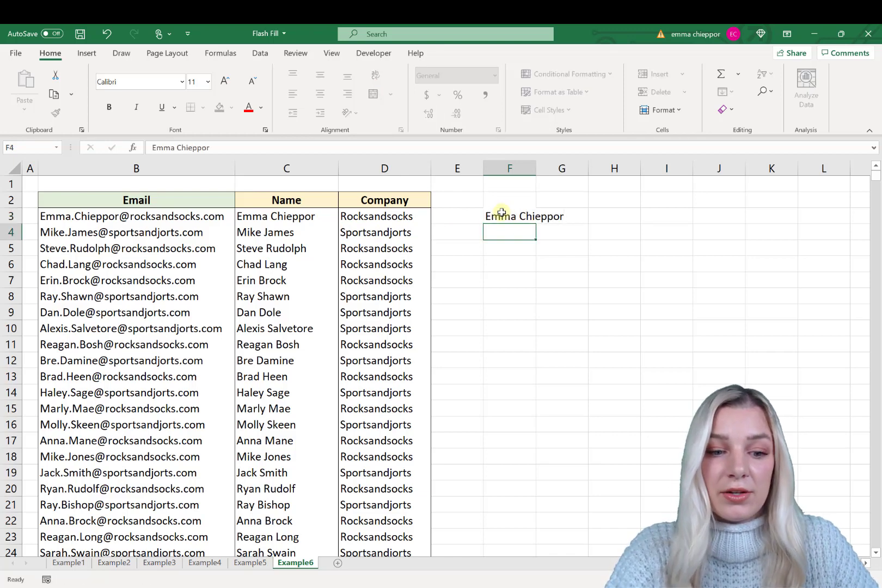
key("ctrl+e")
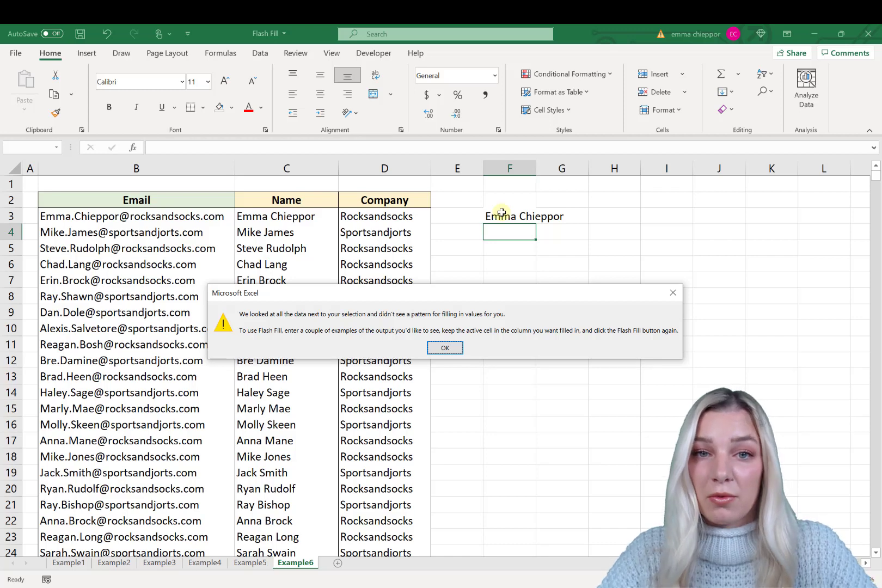
left_click(445, 348)
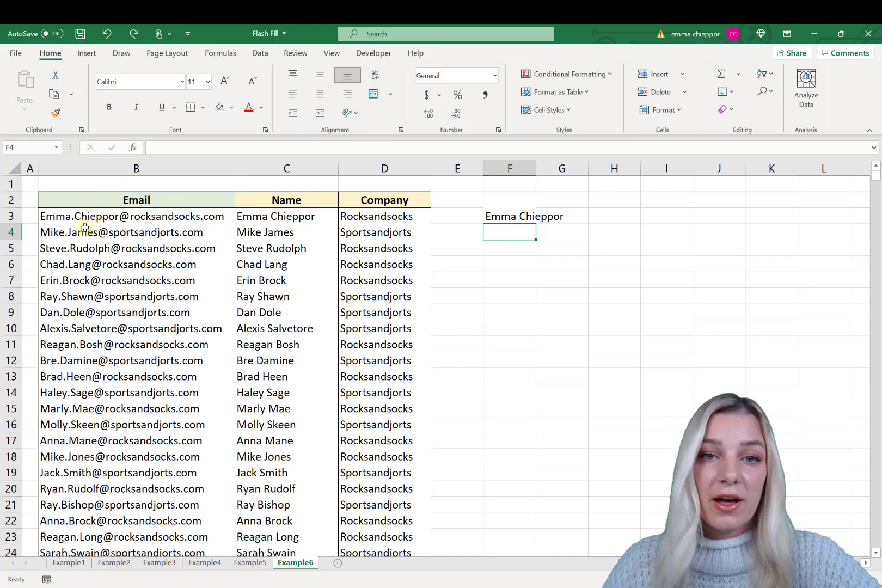
In the B4 email, replace the dot between first and last name with a hyphen.
left_click(84, 228)
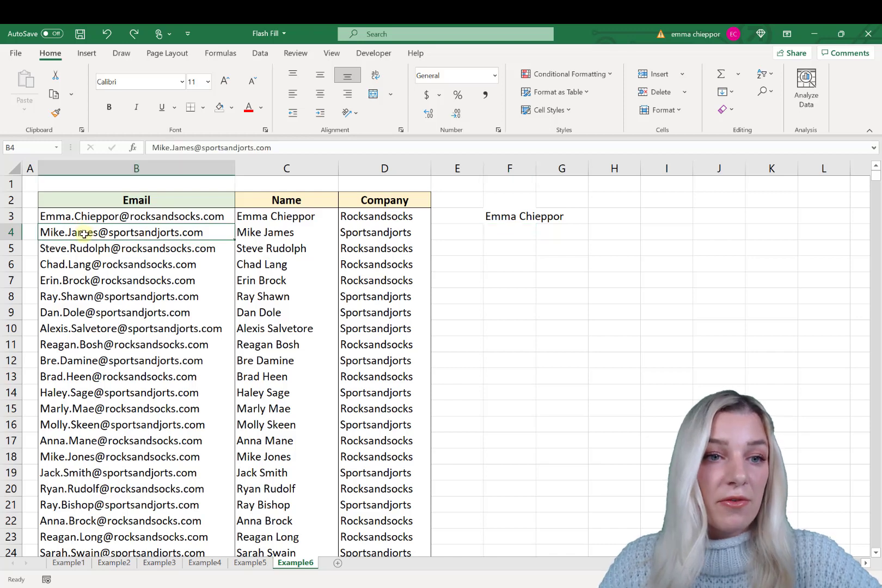
left_click(173, 150)
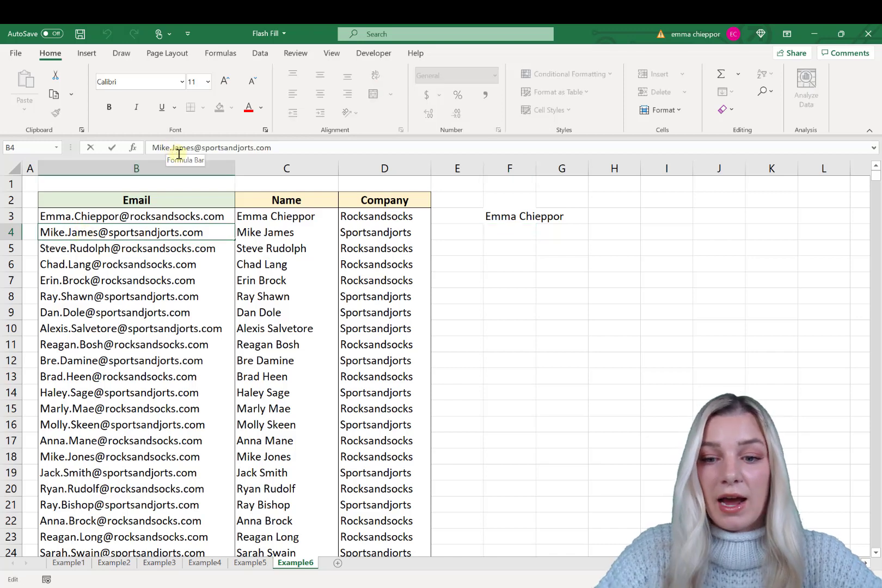
key("BackSpace")
type("-")
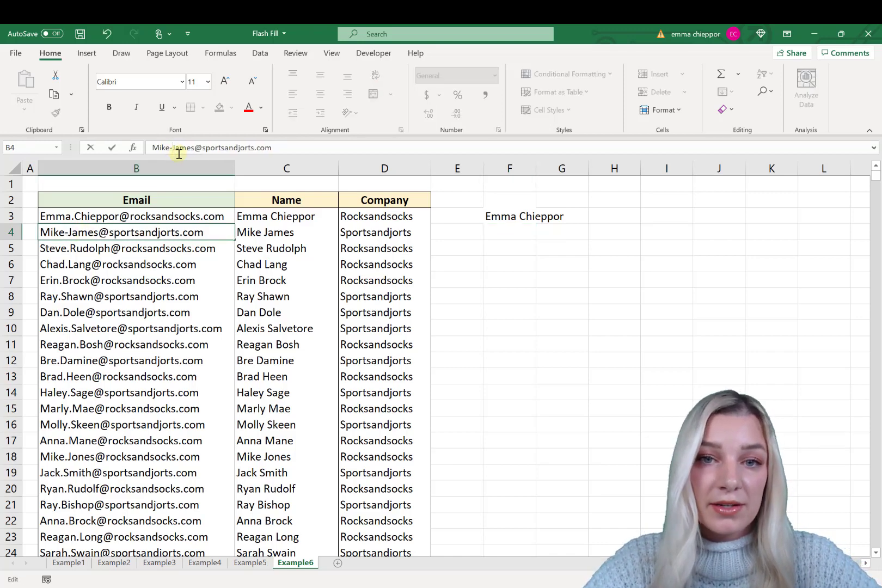